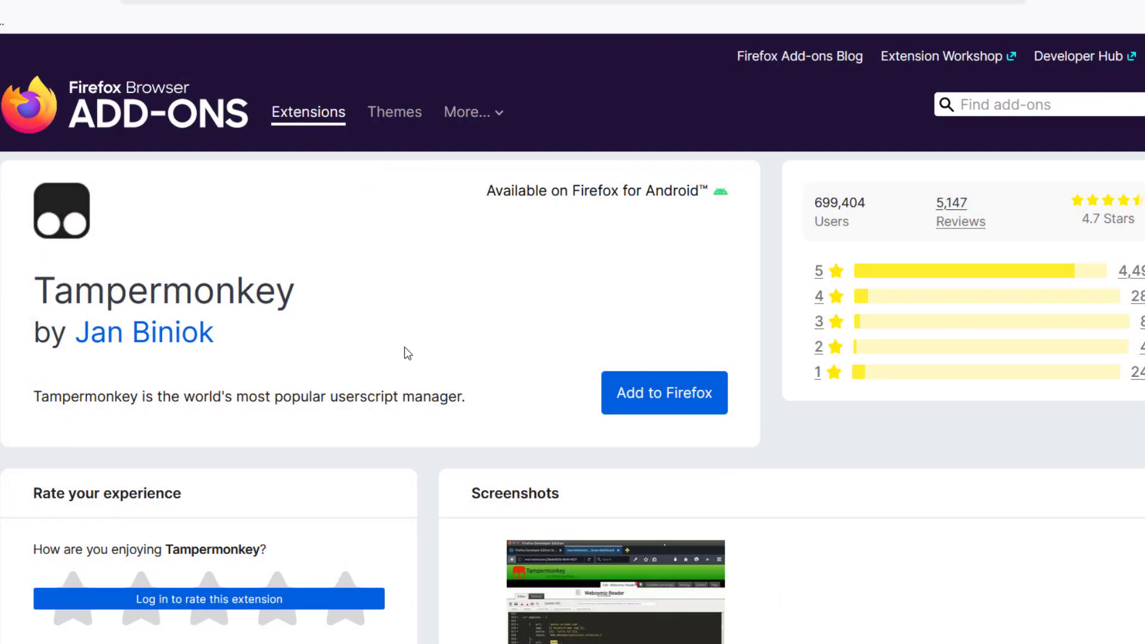
- Add Tampermonkey to Firefox from its add-on page and approve its requested permissions
left_click(665, 402)
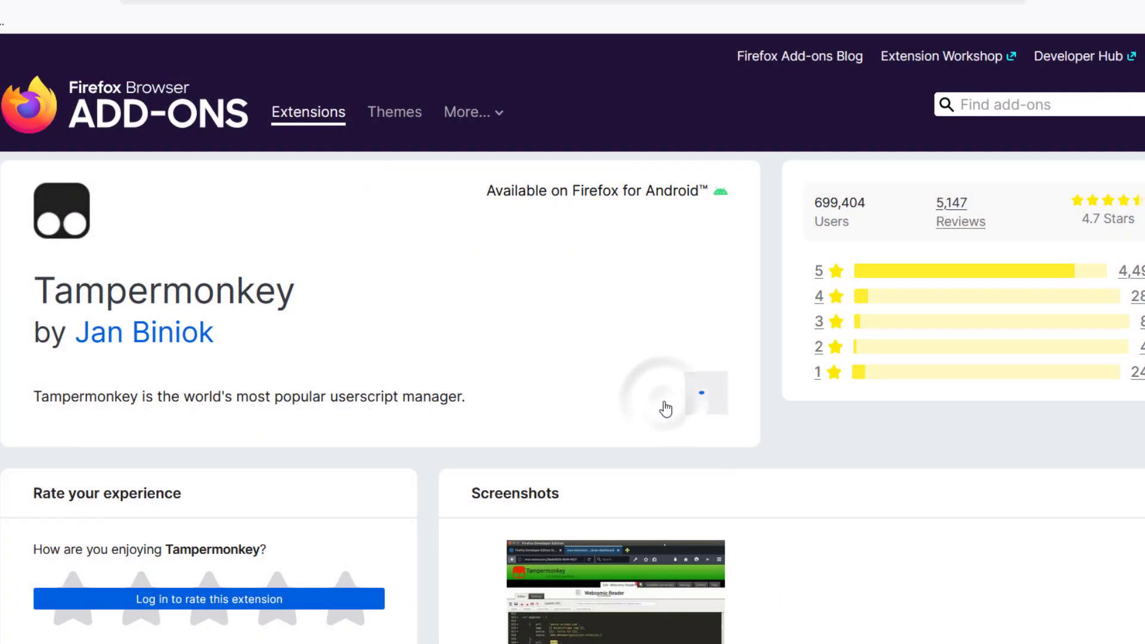
left_click(1126, 216)
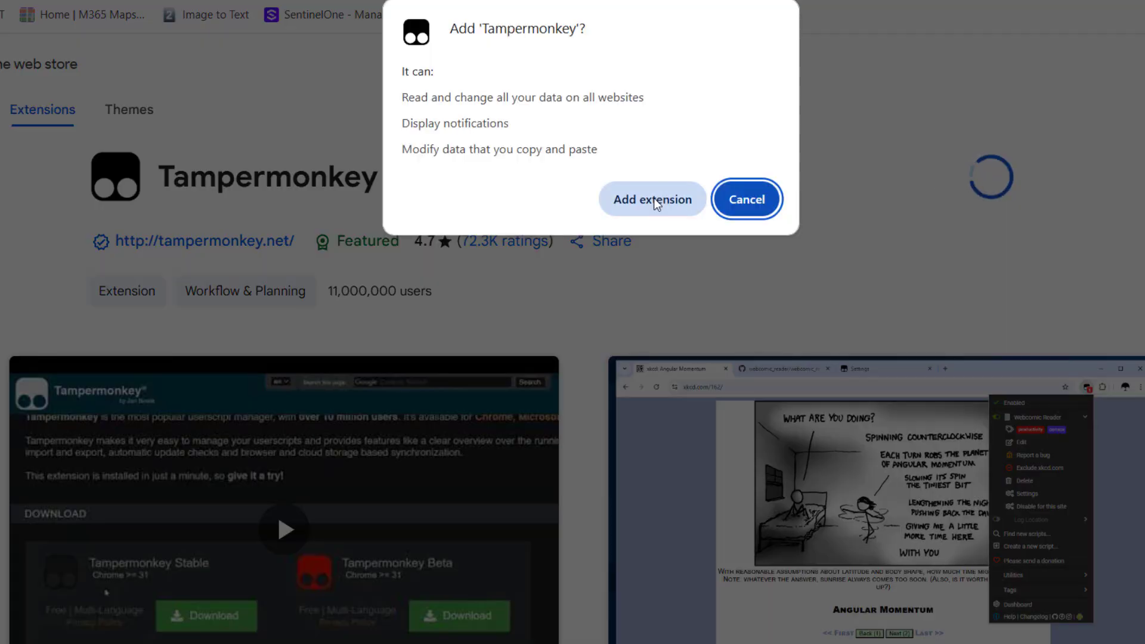
left_click(654, 201)
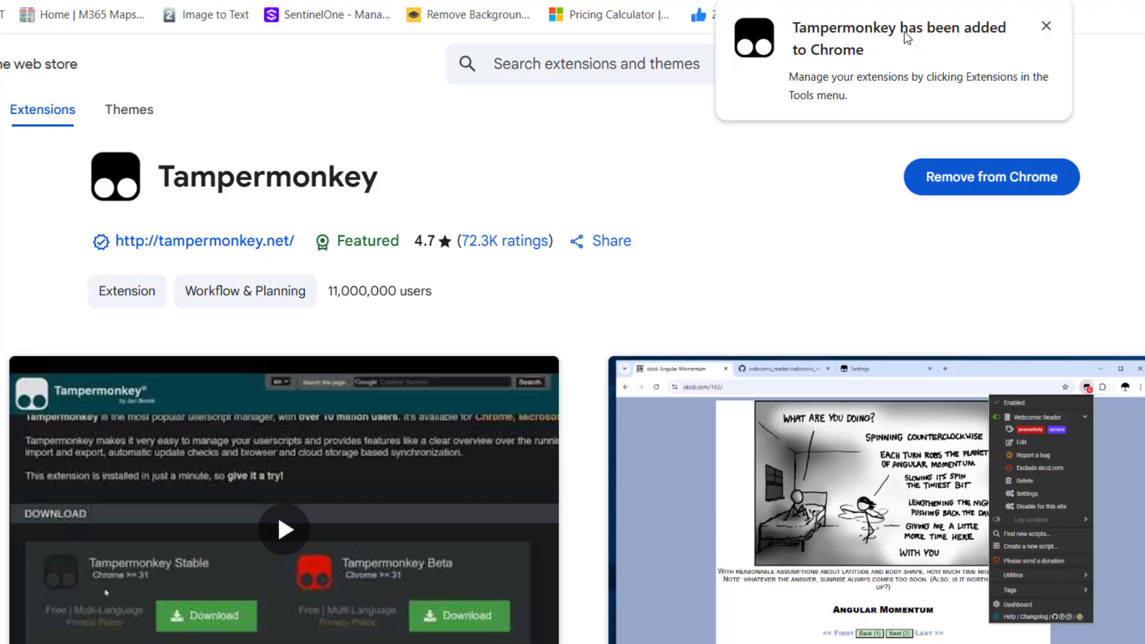
key("ctrl+t")
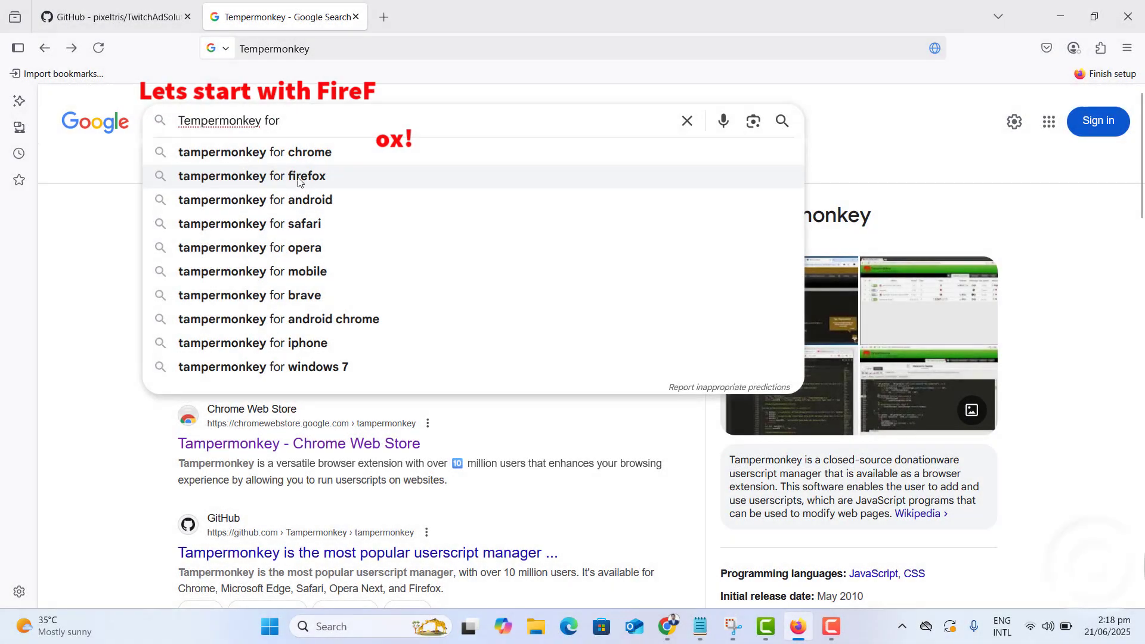
- Search Google for 'tampermonkey for firefox' and open the Firefox Add-ons result in a new tab
left_click(296, 175)
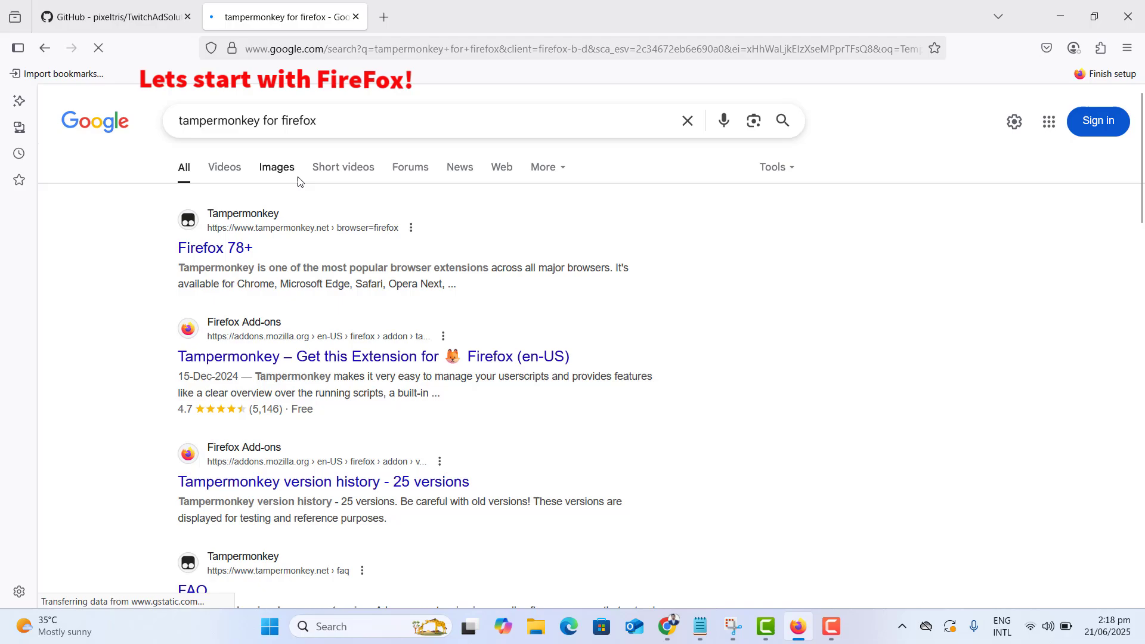
middle_click(260, 361)
left_click(486, 10)
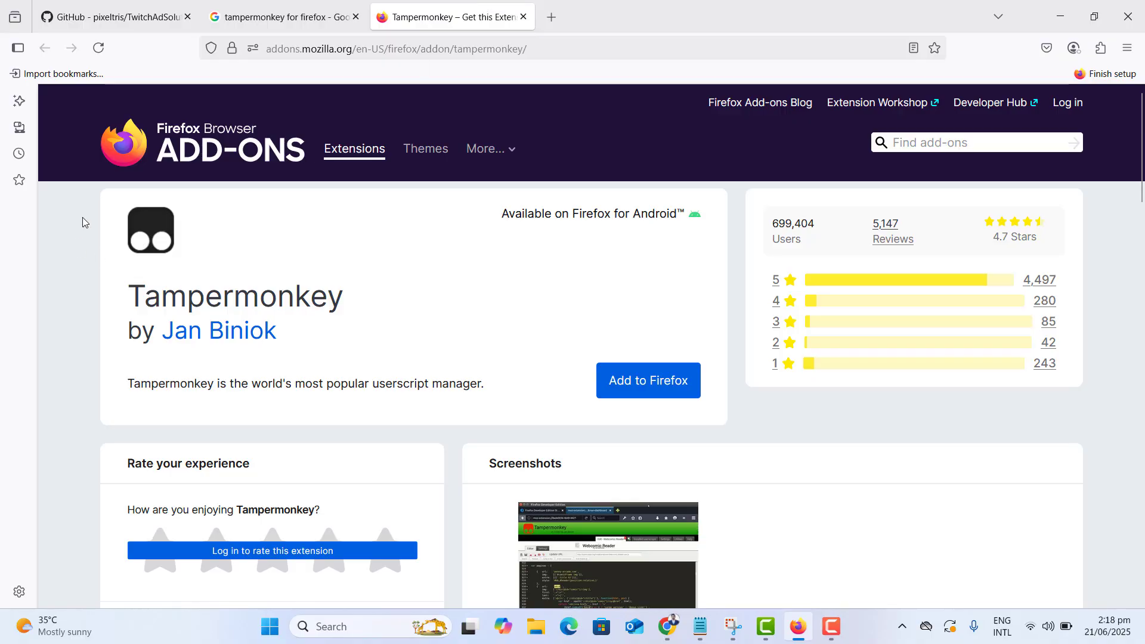
- Add Tampermonkey to Firefox, approve its permissions and dismiss the extension-added notification
left_click(646, 392)
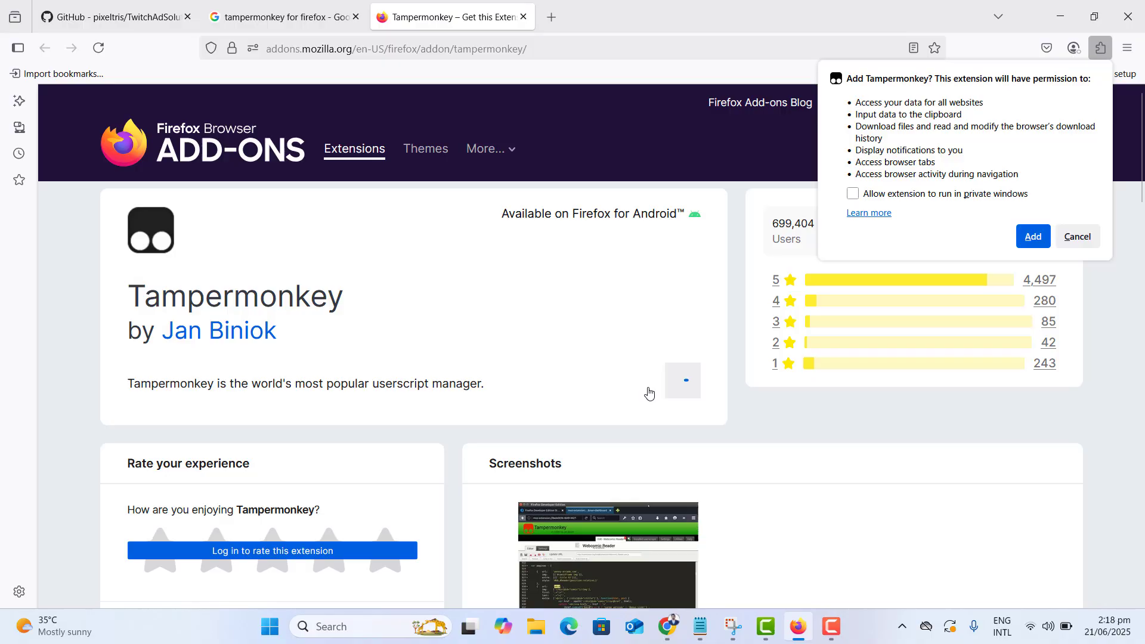
left_click(1031, 235)
left_click(1113, 139)
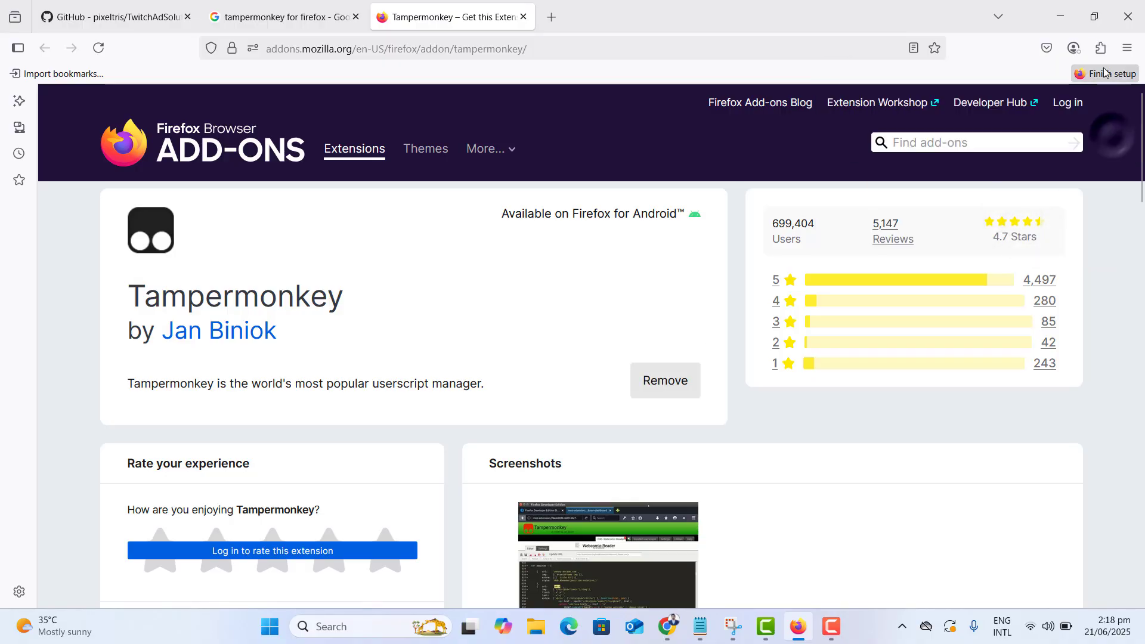
- Pin Tampermonkey to the Firefox toolbar from the Extensions panel
left_click(1101, 48)
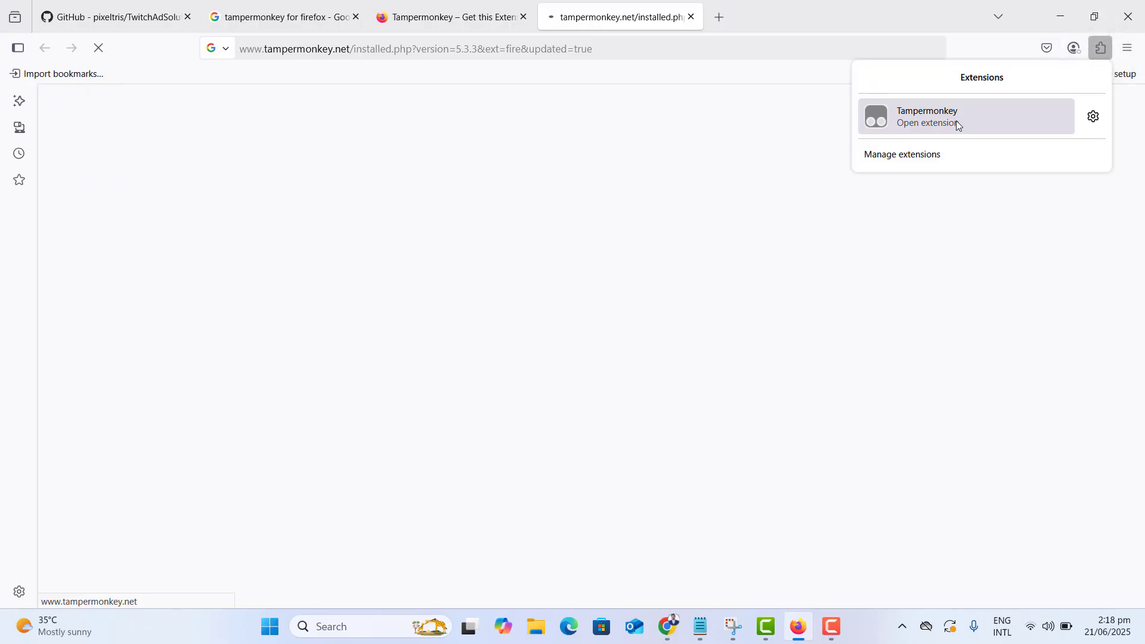
left_click(1092, 123)
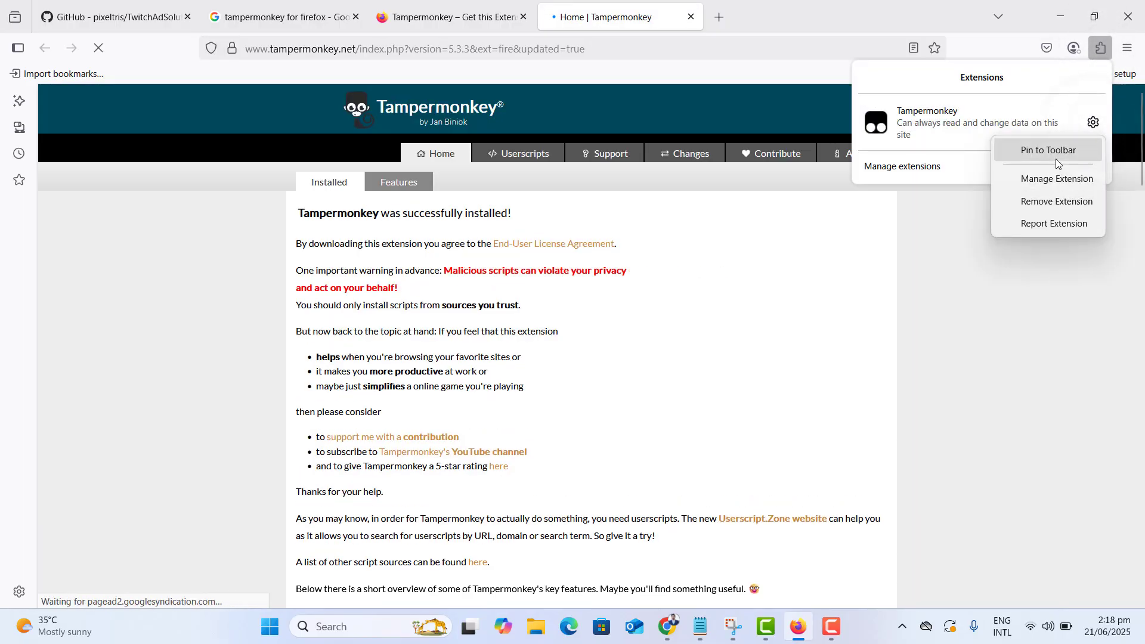
left_click(1060, 153)
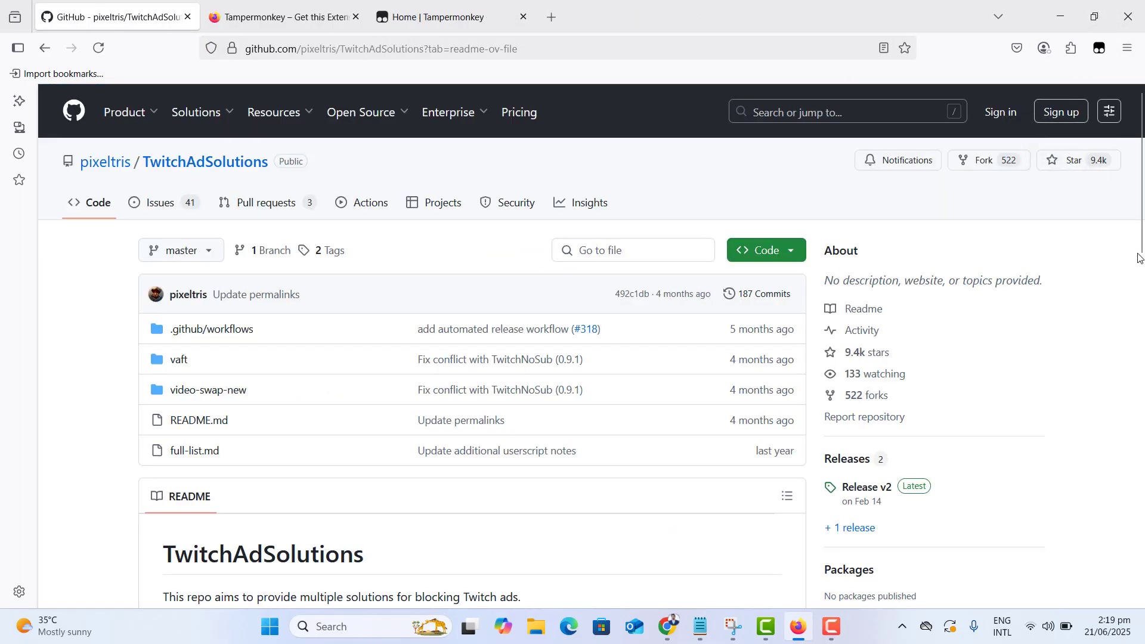
scroll(1138, 258, "down", 10)
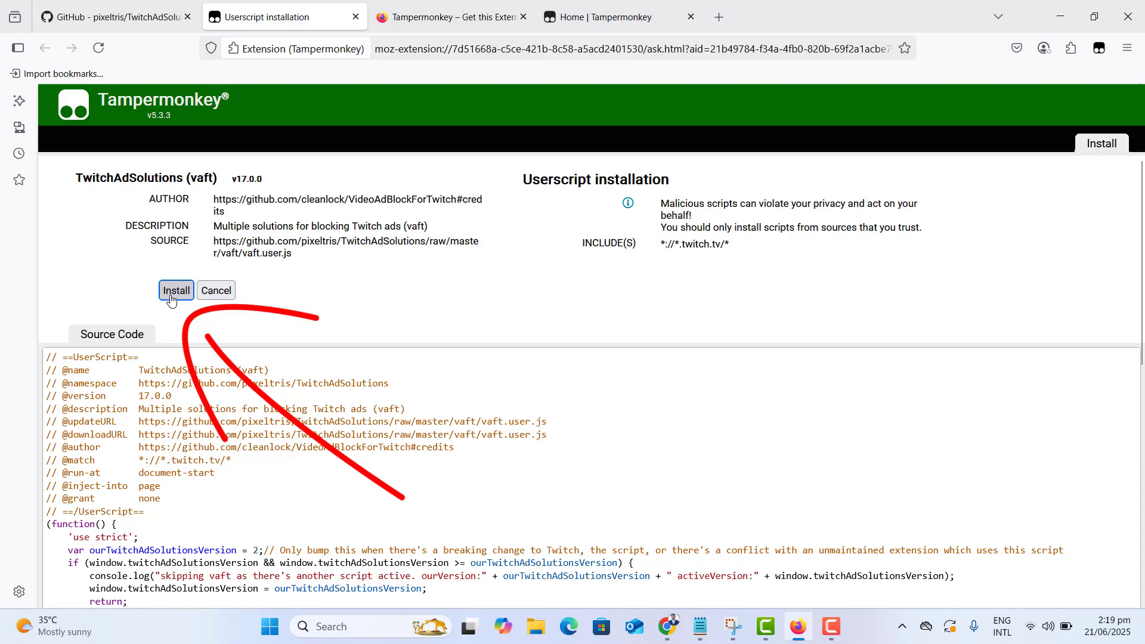
- Confirm Install on Tampermonkey's installation page for the TwitchAdSolutions (vaft) userscript
left_click(172, 300)
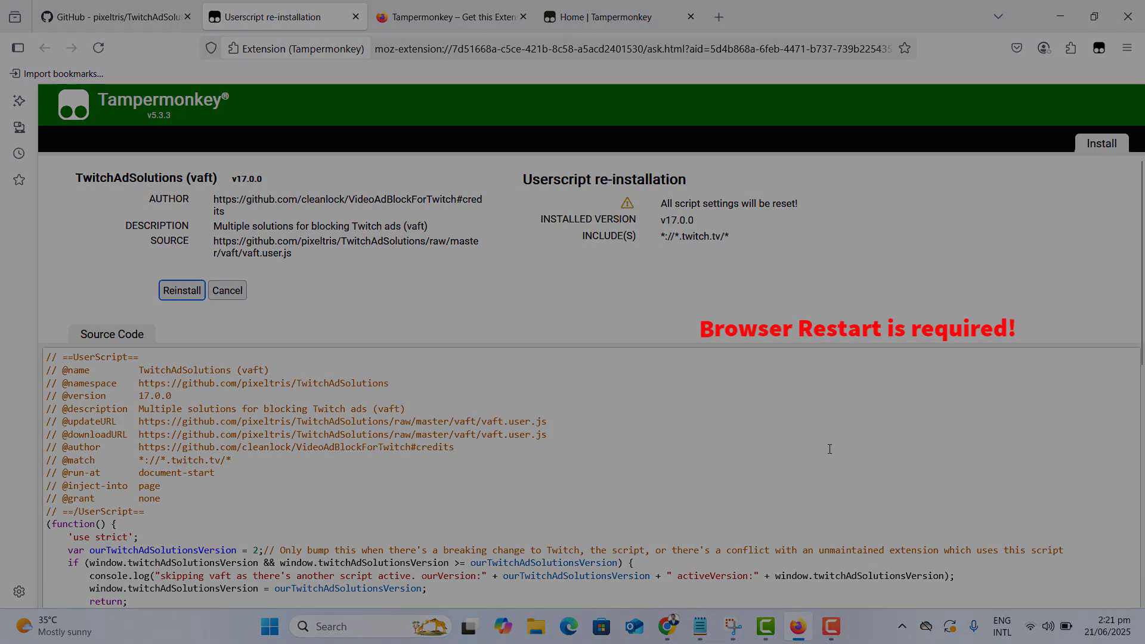
type("Tem")
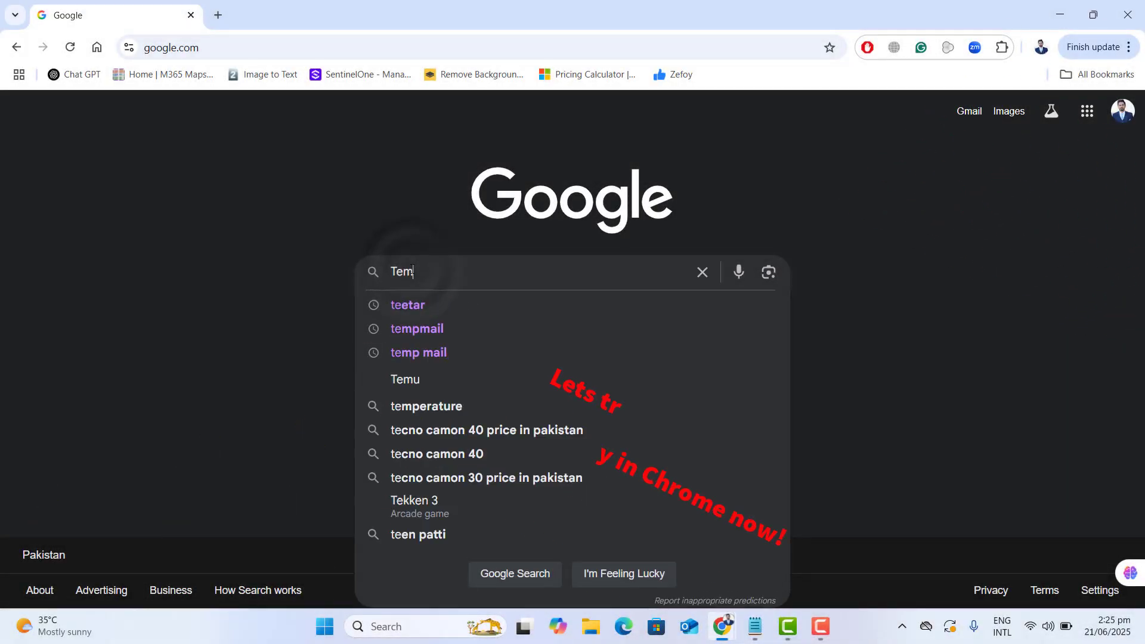
type("permonkey for")
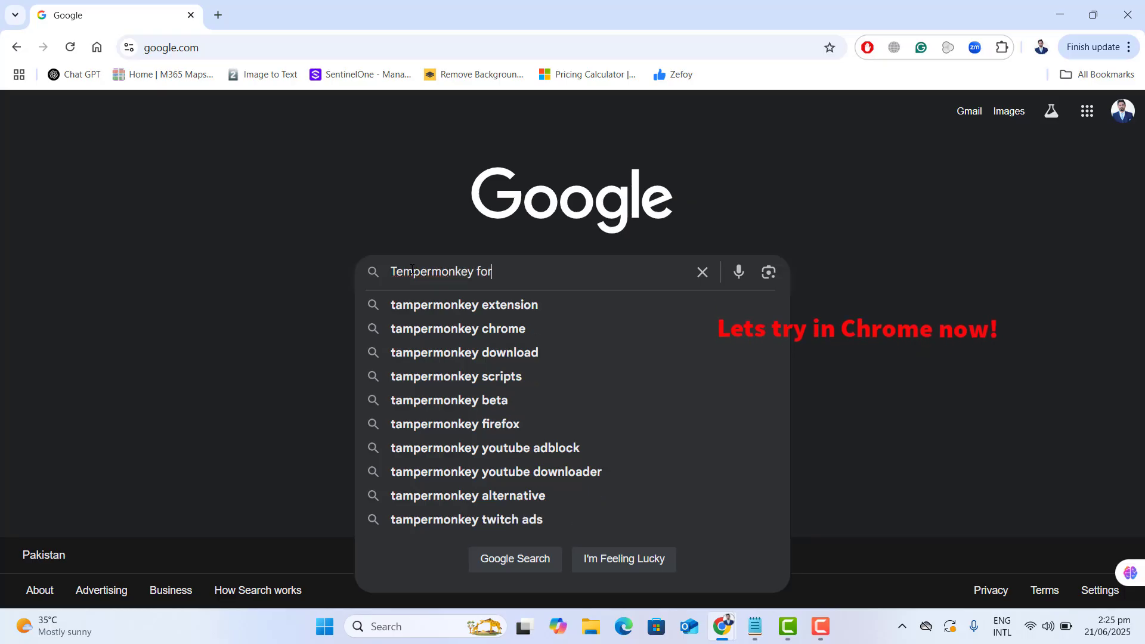
type(" chroe")
- Submit the Google search 'Tampermonkey for chrome' in Chrome
key("Return")
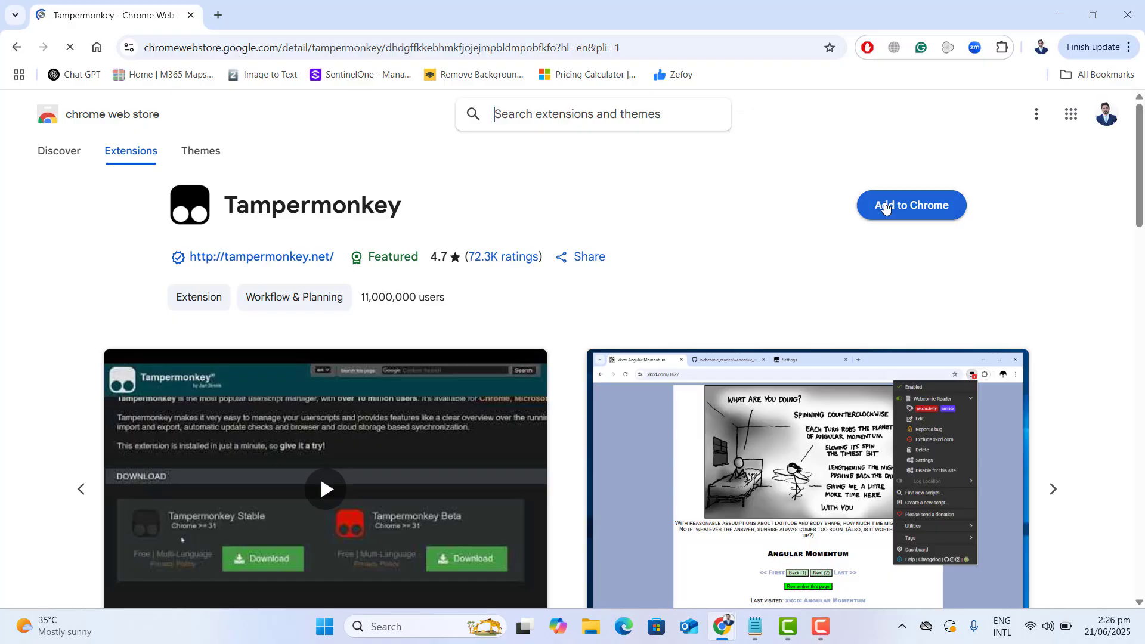
- Add Tampermonkey to Chrome from the Chrome Web Store and confirm with Add extension
left_click(884, 208)
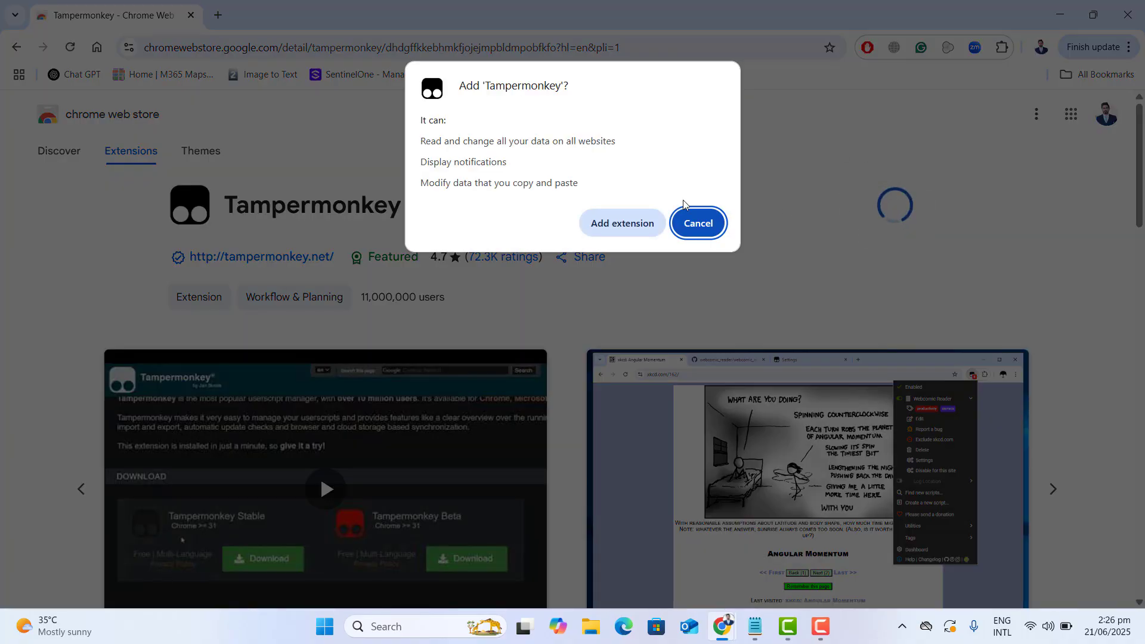
left_click(624, 227)
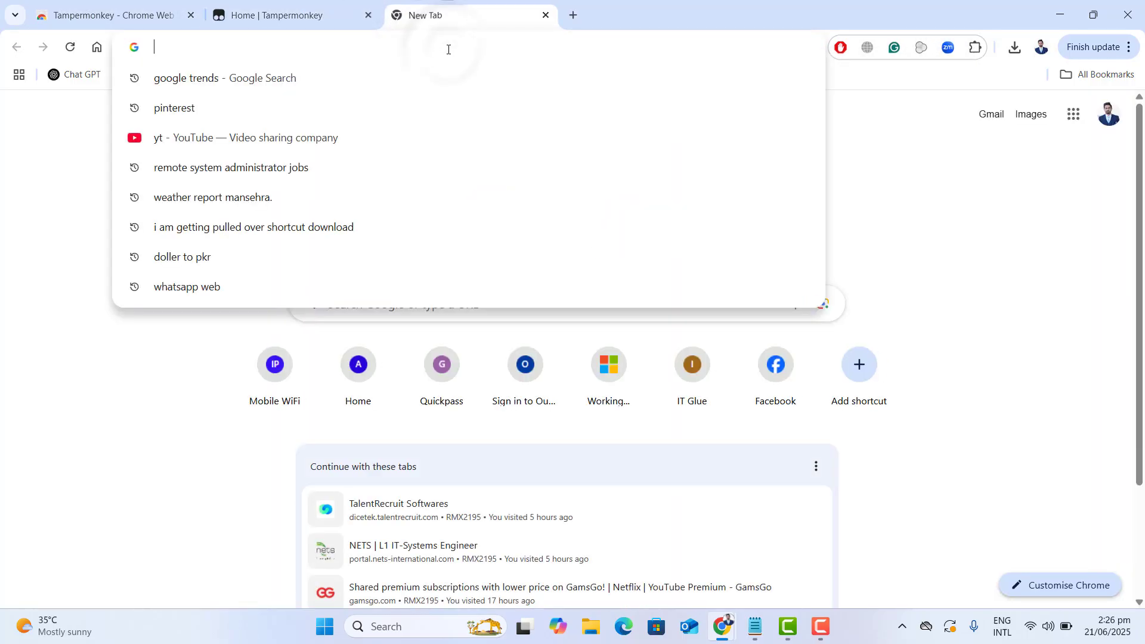
- Go to the pasted TwitchAdSolutions repository URL and install its vaft userscript
type("https://github.com/pixeltris/TwitchAdSolutions")
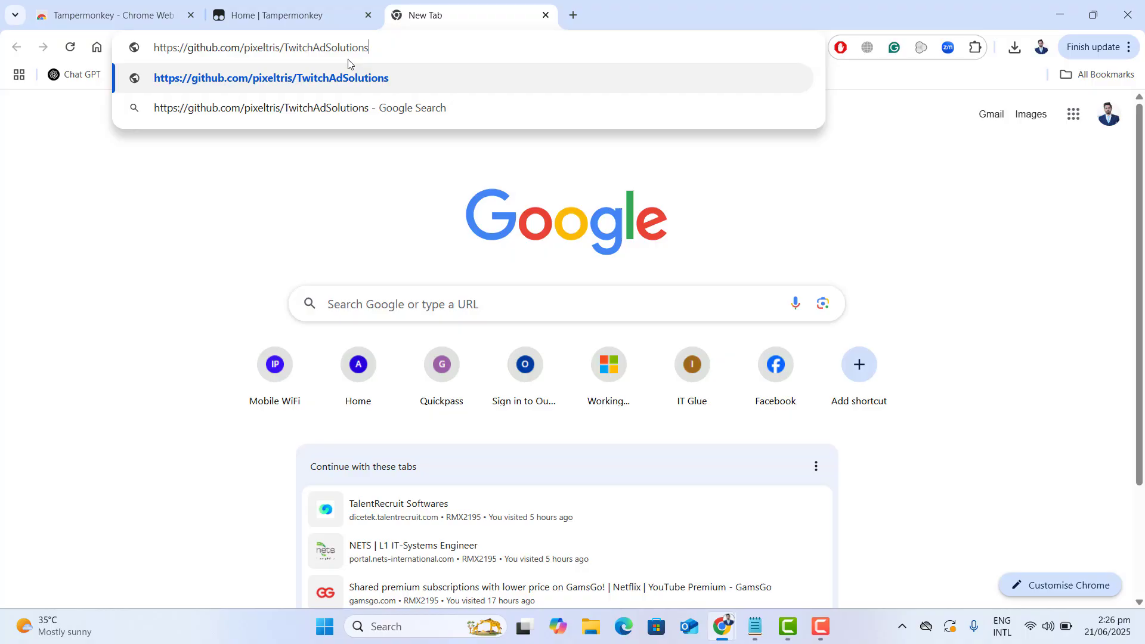
key("Return")
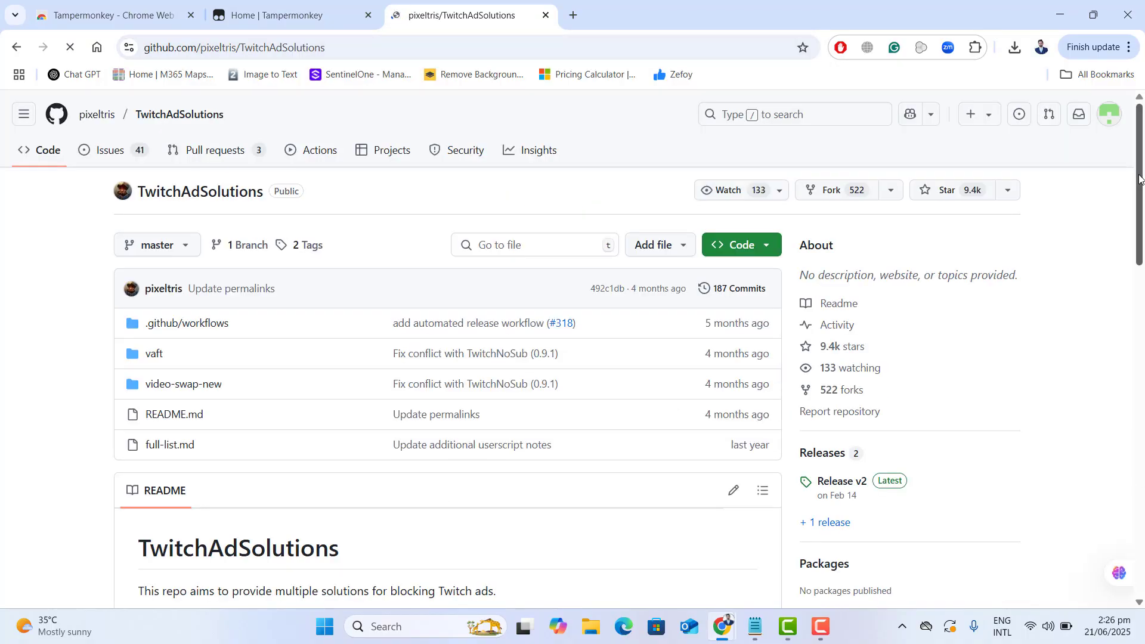
left_click_drag(1142, 179, 1143, 313)
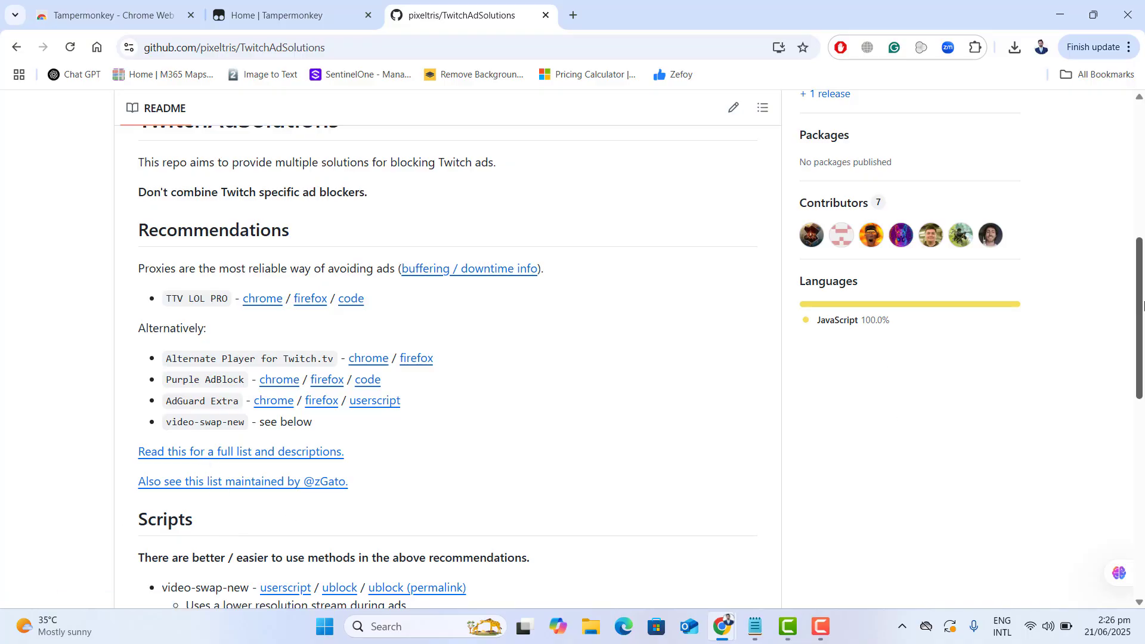
left_click_drag(1142, 309, 1142, 385)
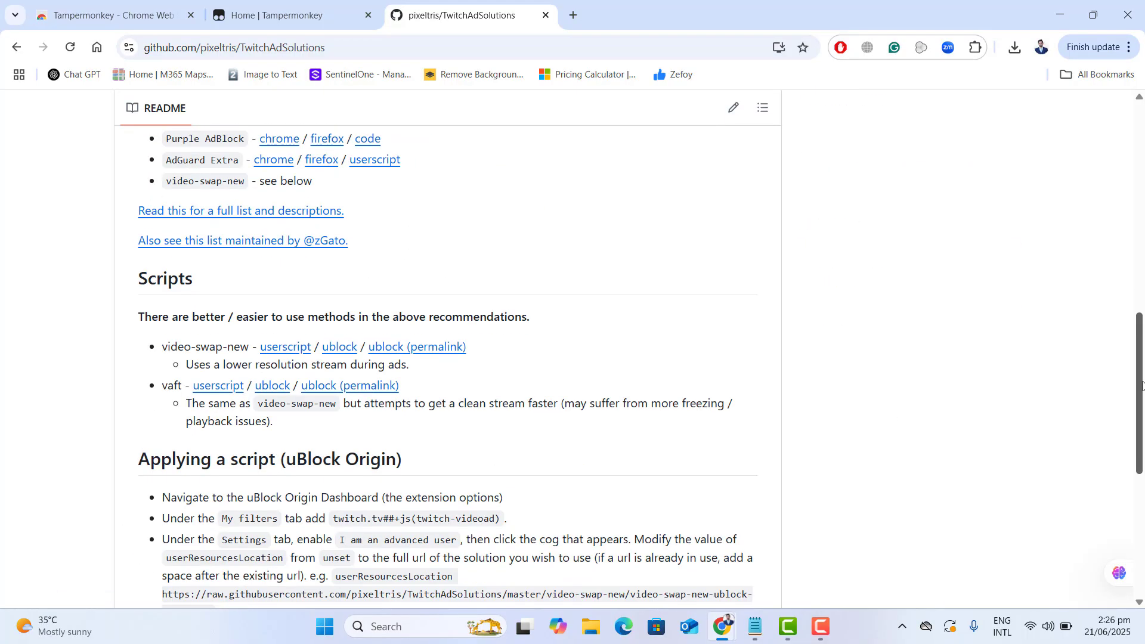
left_click(223, 390)
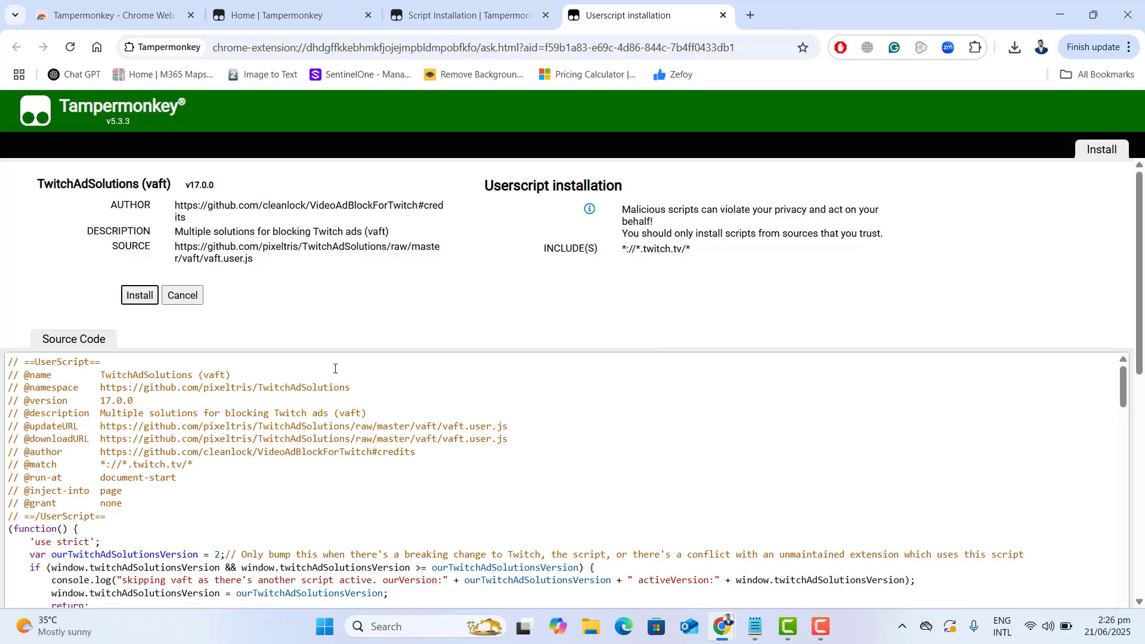
left_click(139, 297)
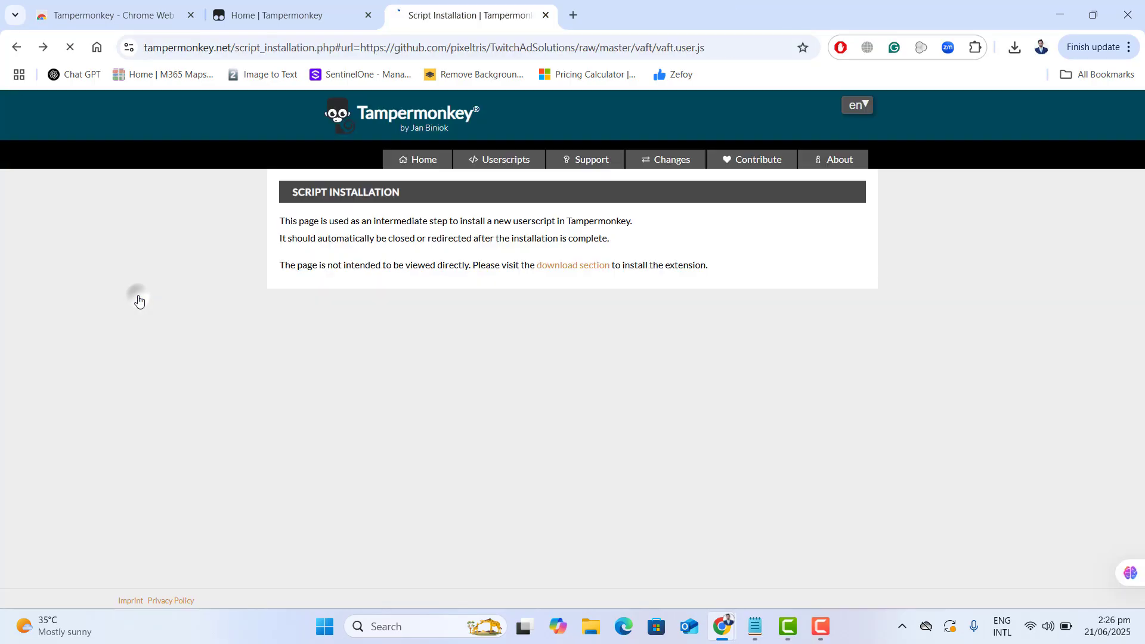
left_click(949, 52)
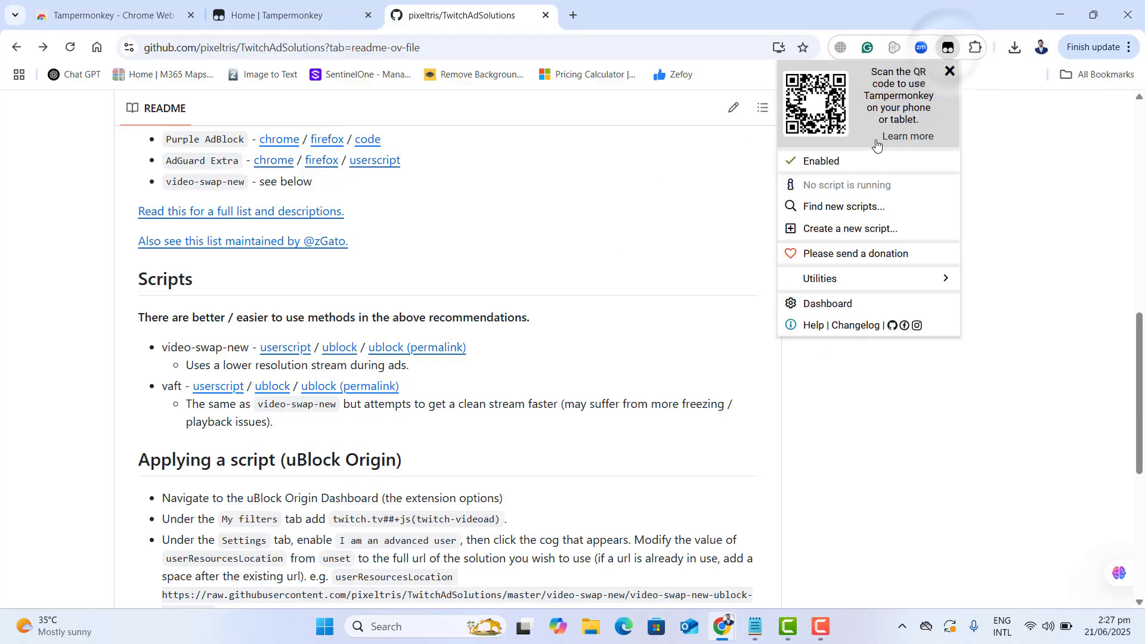
- Open the Tampermonkey dashboard and view the vaft script's code and Settings tab
left_click(837, 304)
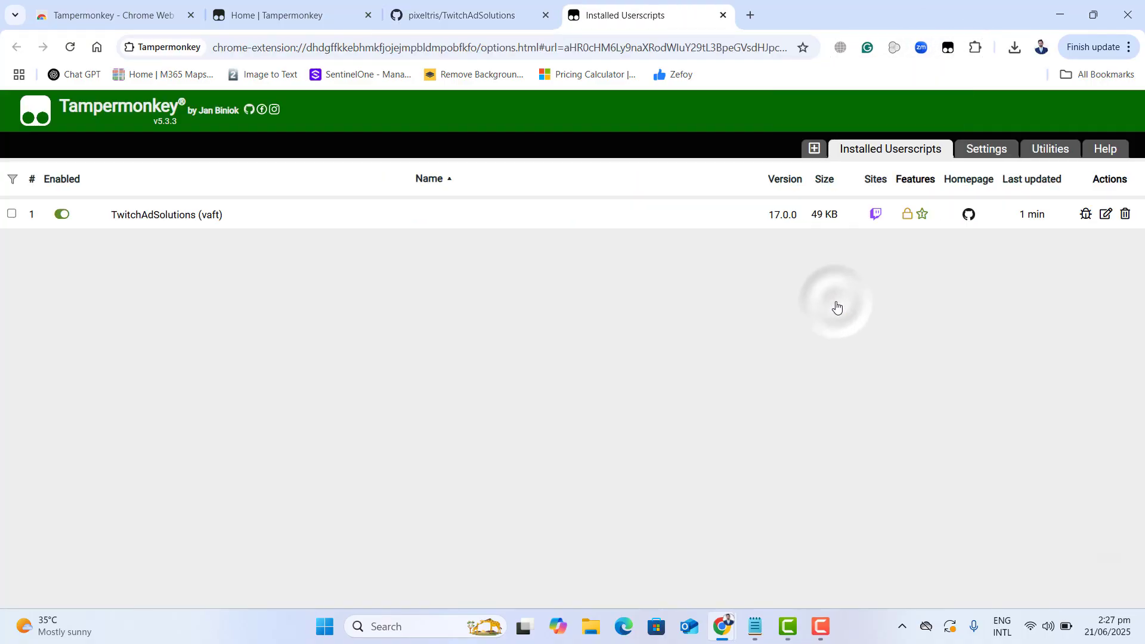
mouse_move(167, 215)
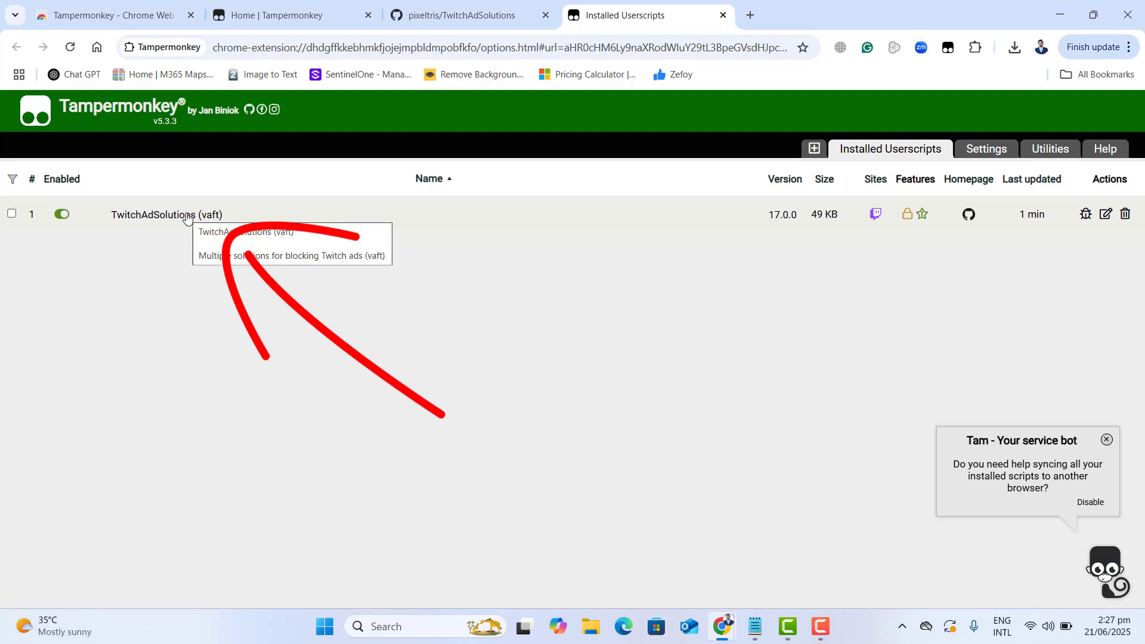
left_click(161, 215)
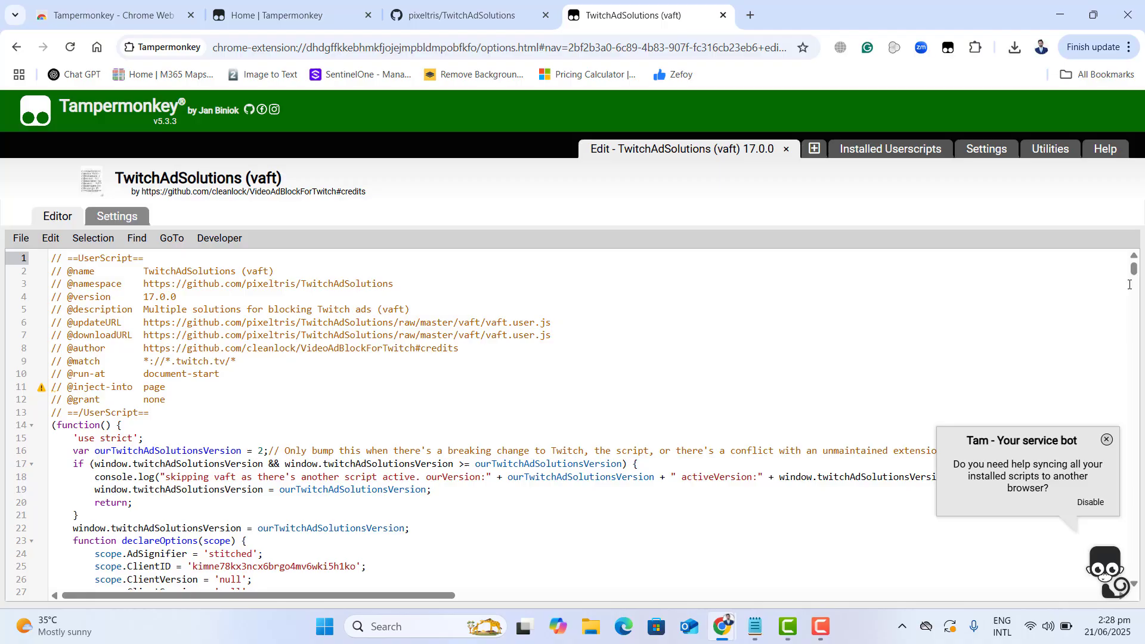
left_click_drag(1134, 269, 1134, 554)
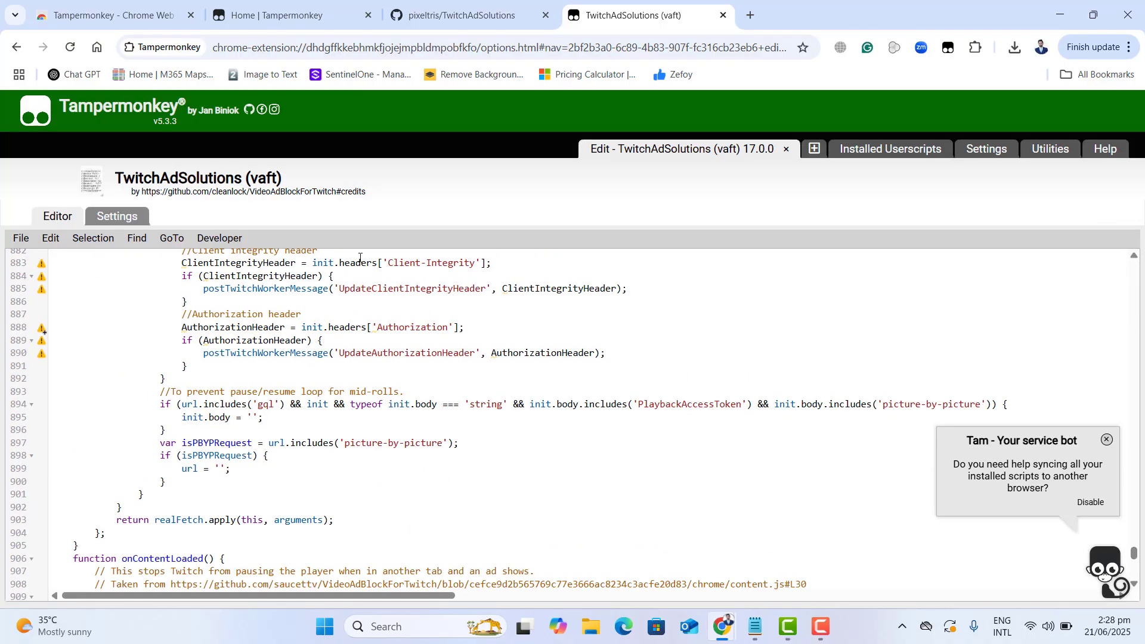
left_click(106, 218)
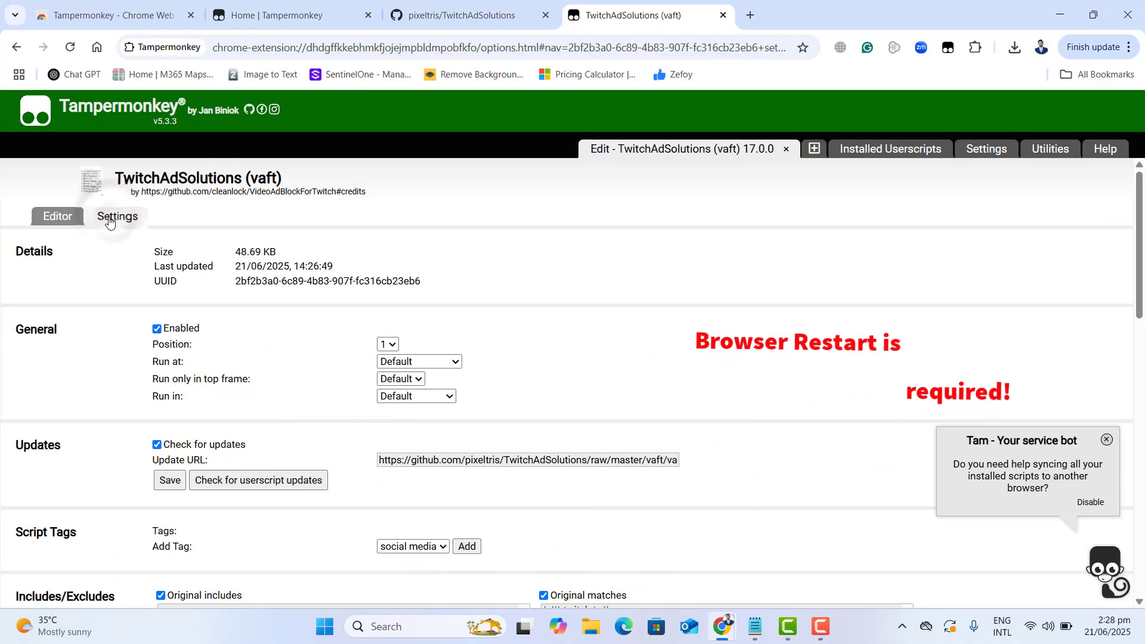
left_click(56, 222)
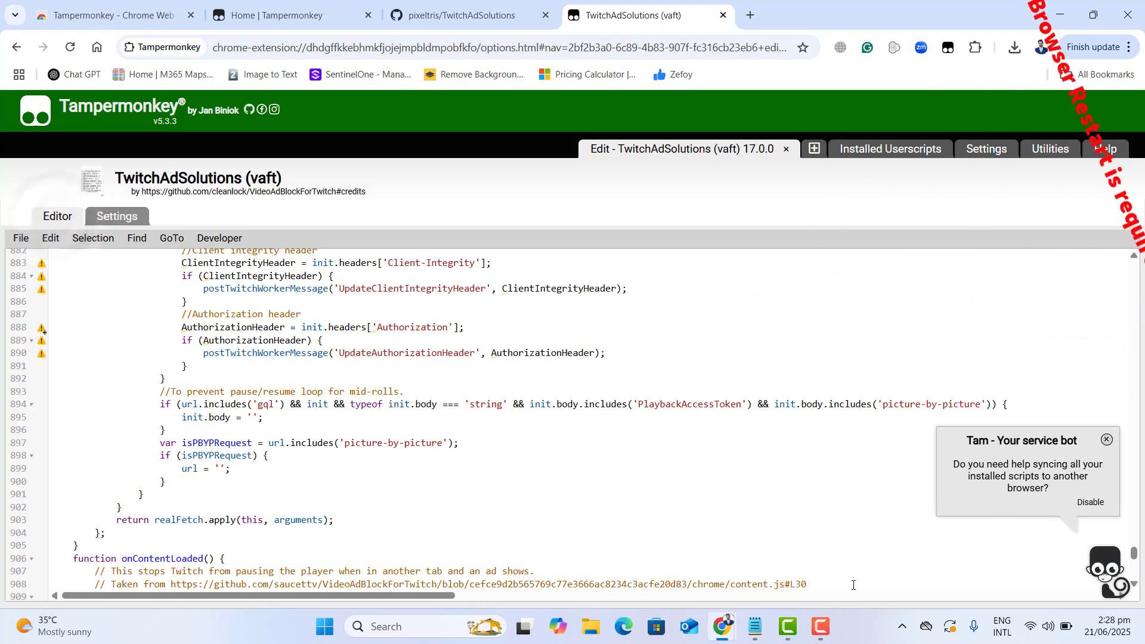